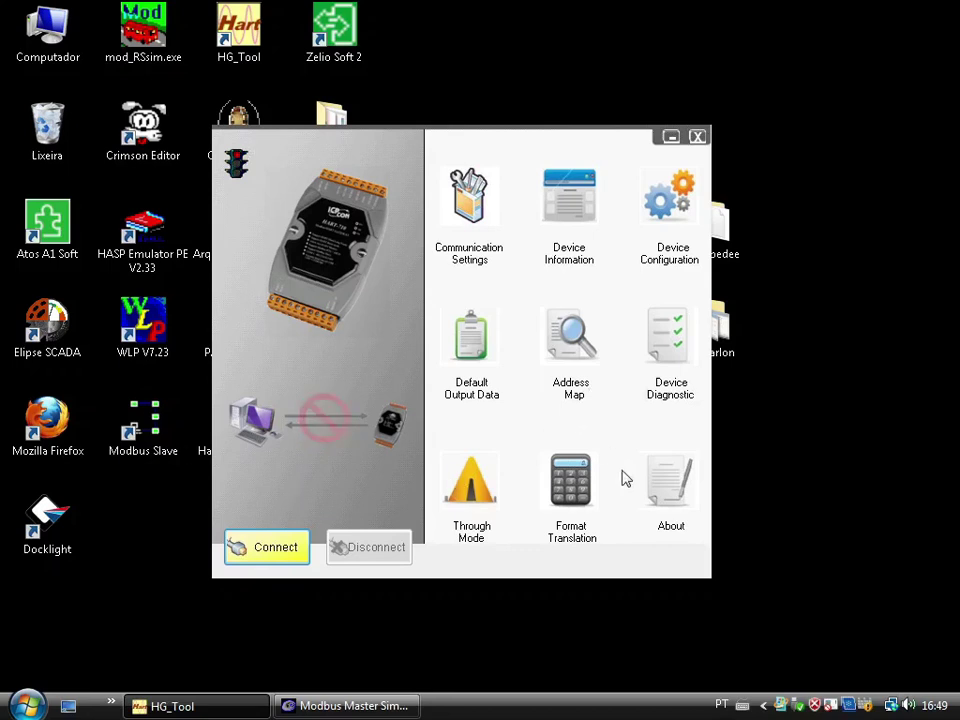
Check the tool's version information and connect to the HART gateway
{"action": "left_click", "coordinate": [672, 490]}
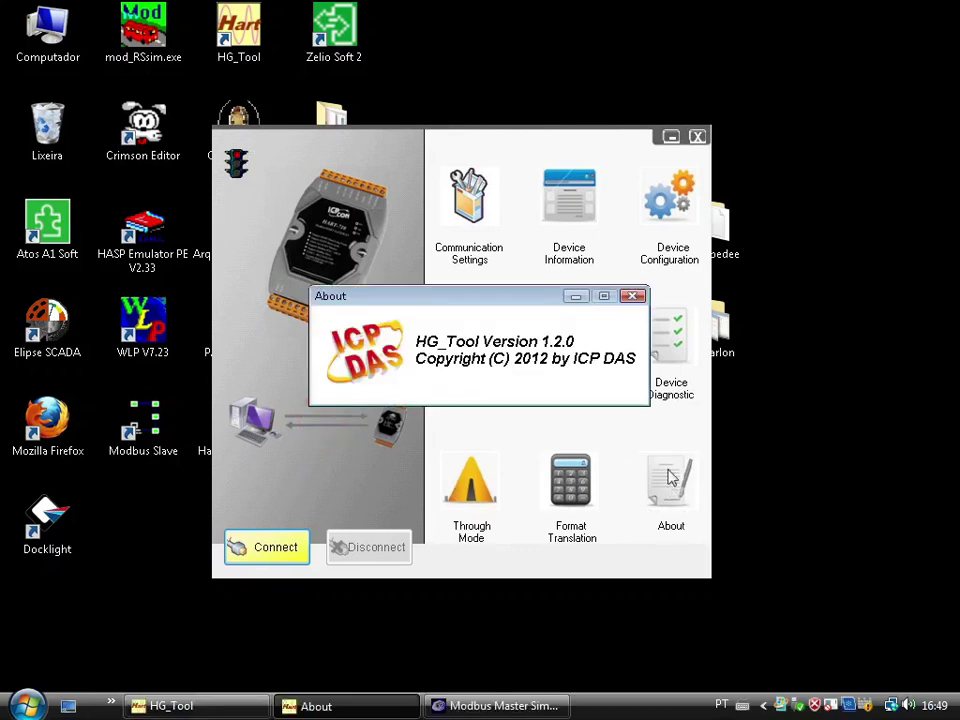
{"action": "left_click", "coordinate": [633, 296]}
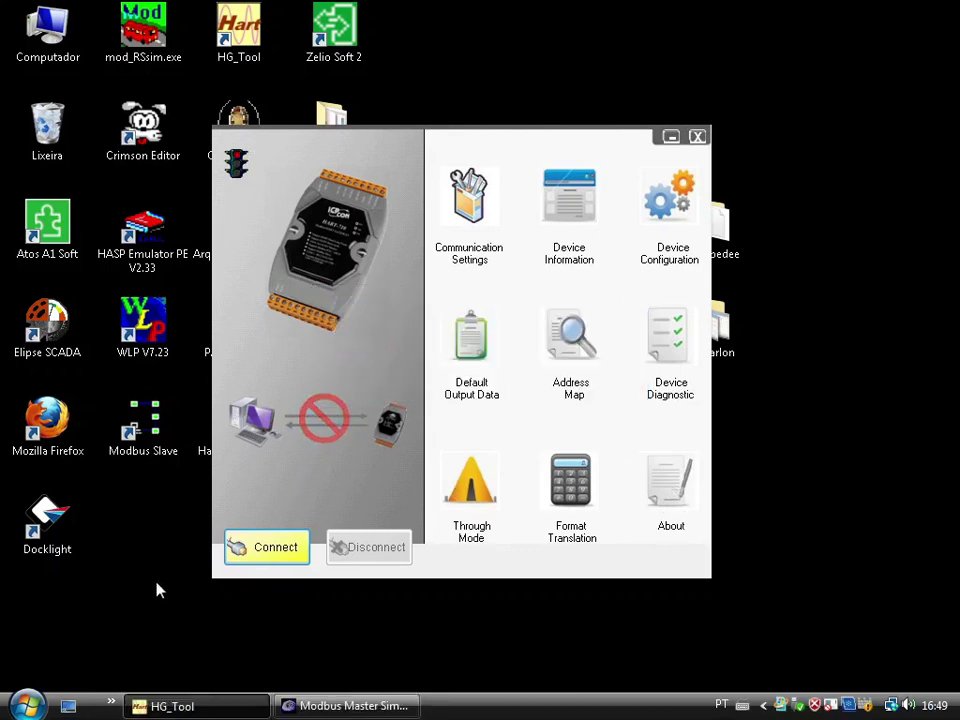
{"action": "left_click", "coordinate": [255, 550]}
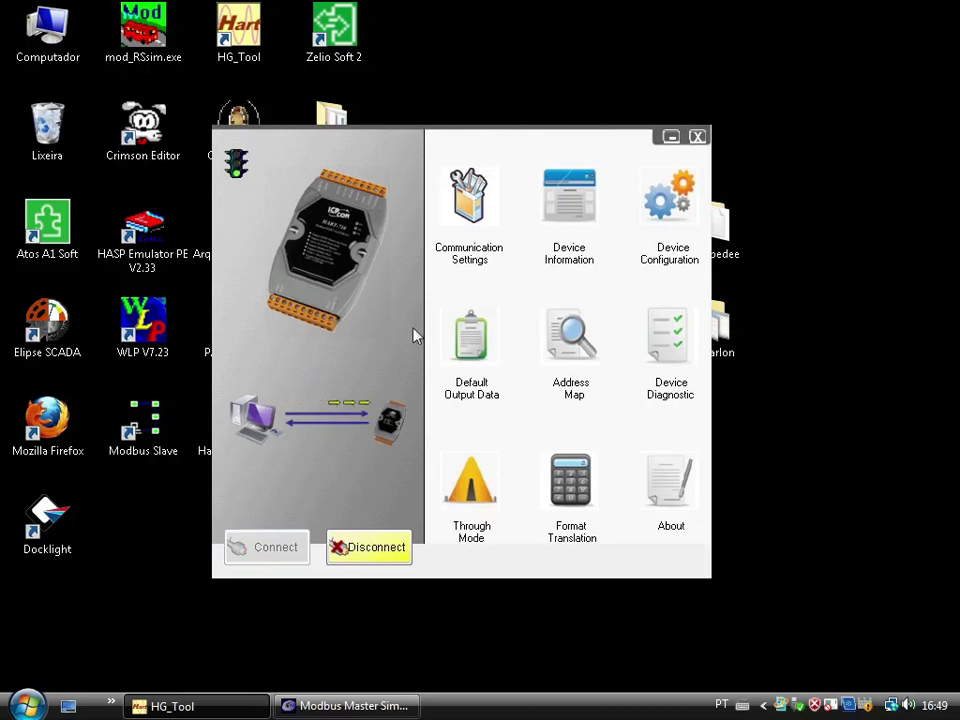
Open the device information, review Module 0, and open the basic operation data of Default CMD(0)
{"action": "left_click", "coordinate": [571, 204]}
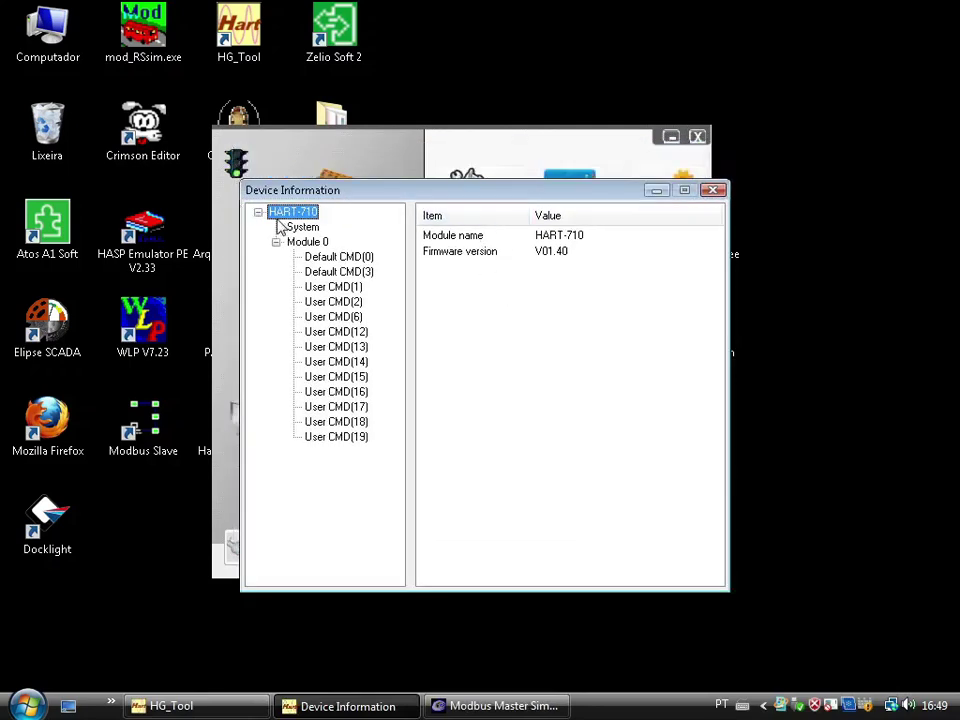
{"action": "left_click", "coordinate": [310, 244]}
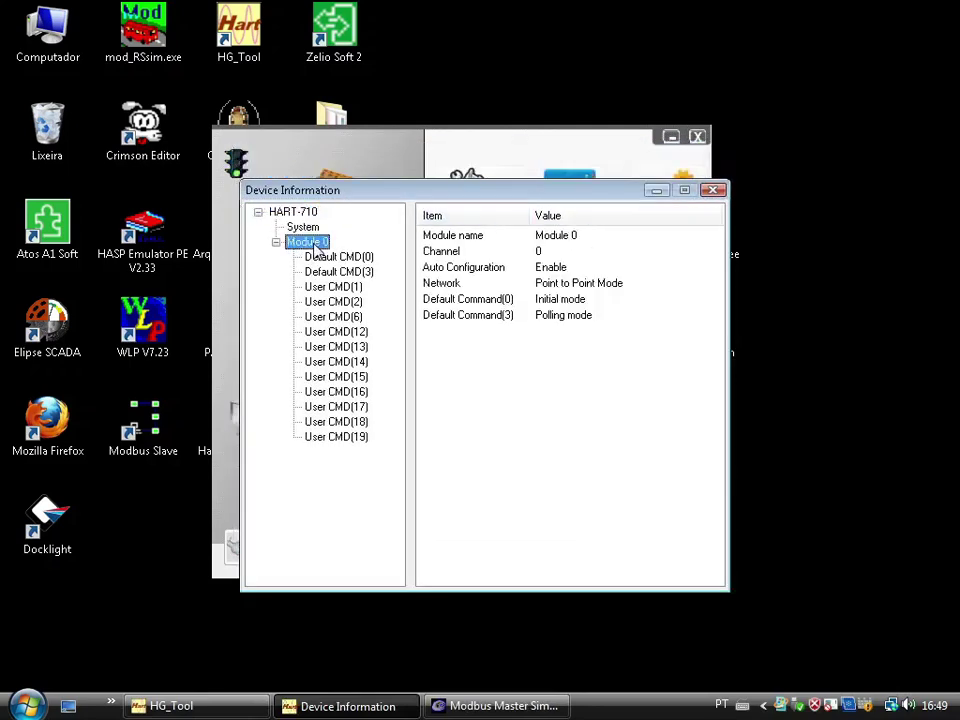
{"action": "left_click", "coordinate": [323, 259]}
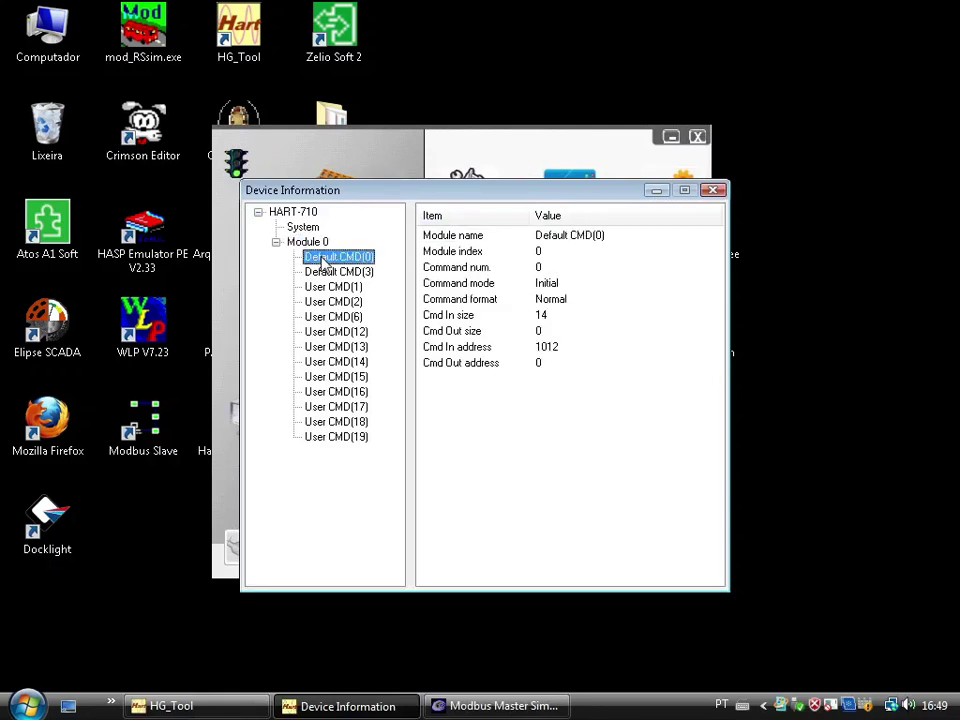
{"action": "right_click", "coordinate": [323, 262]}
{"action": "left_click", "coordinate": [340, 275]}
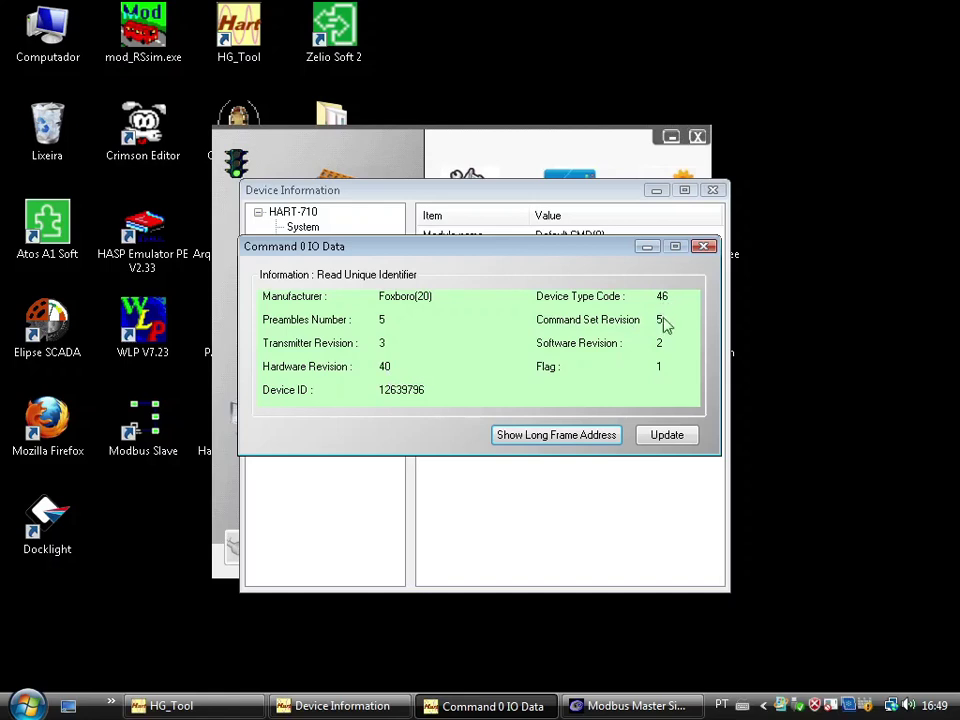
Show the transmitter's long frame address twice in hex format and close the Command 0 data
{"action": "left_click", "coordinate": [550, 436]}
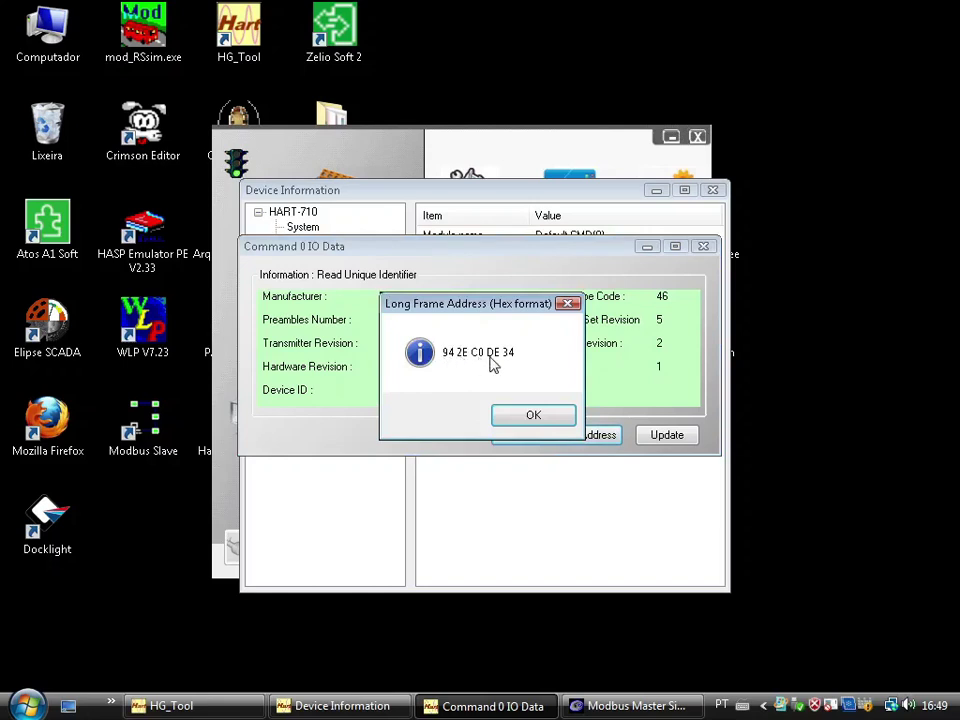
{"action": "left_click", "coordinate": [543, 420]}
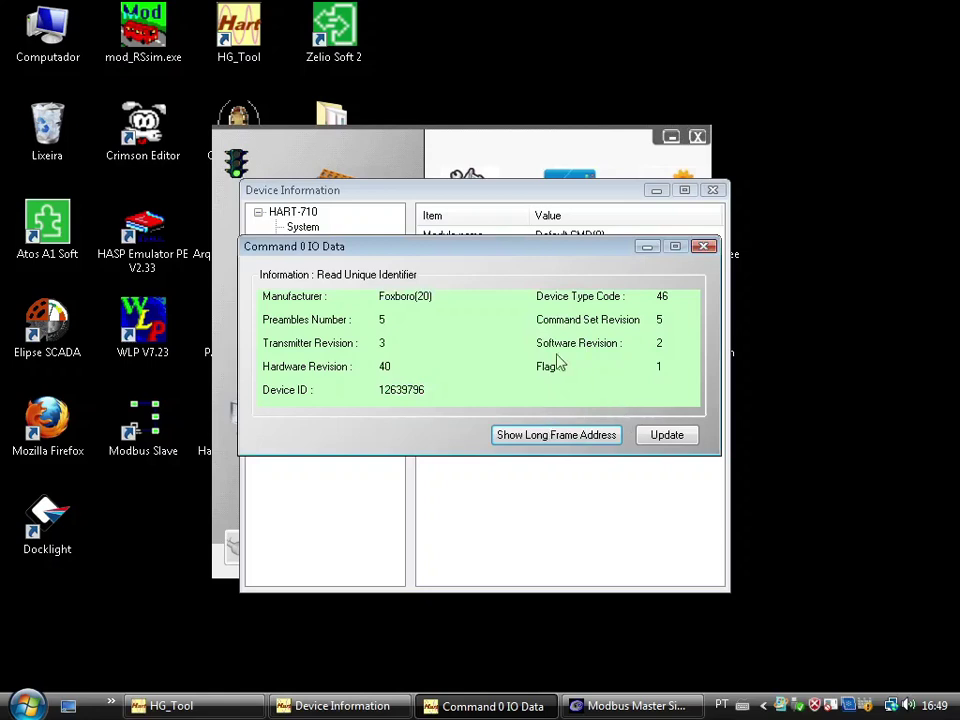
{"action": "left_click", "coordinate": [573, 442]}
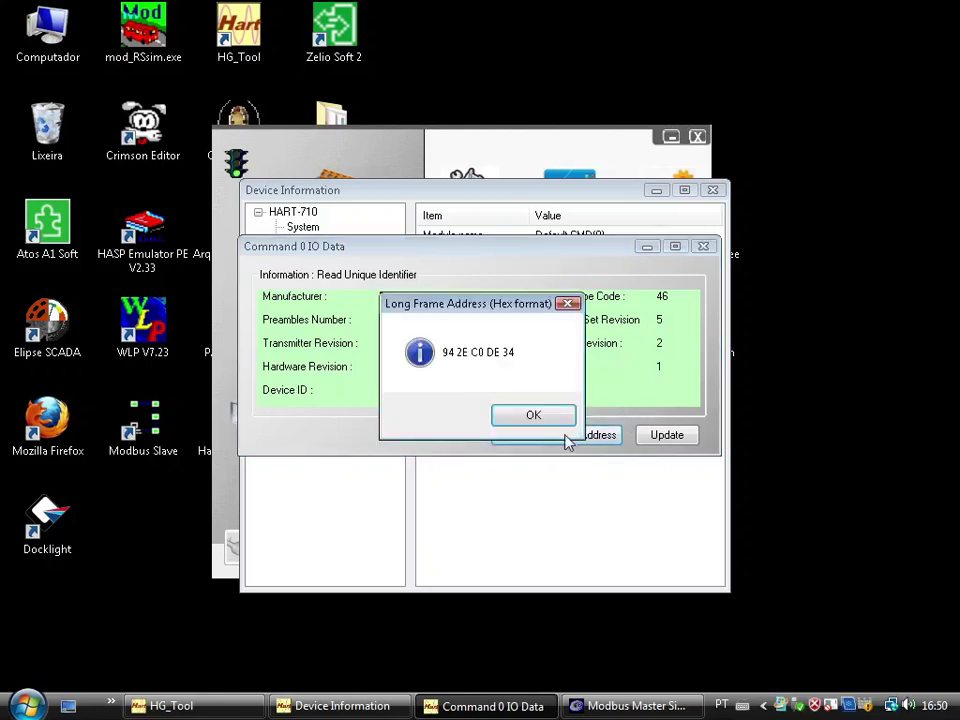
{"action": "left_click", "coordinate": [533, 416]}
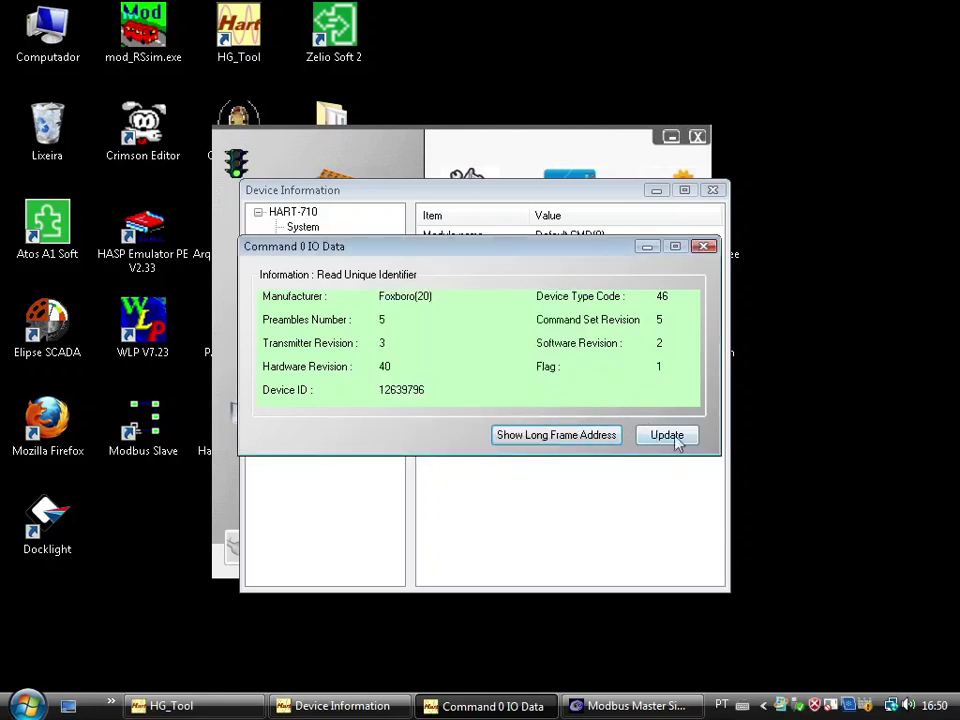
{"action": "left_click", "coordinate": [704, 246]}
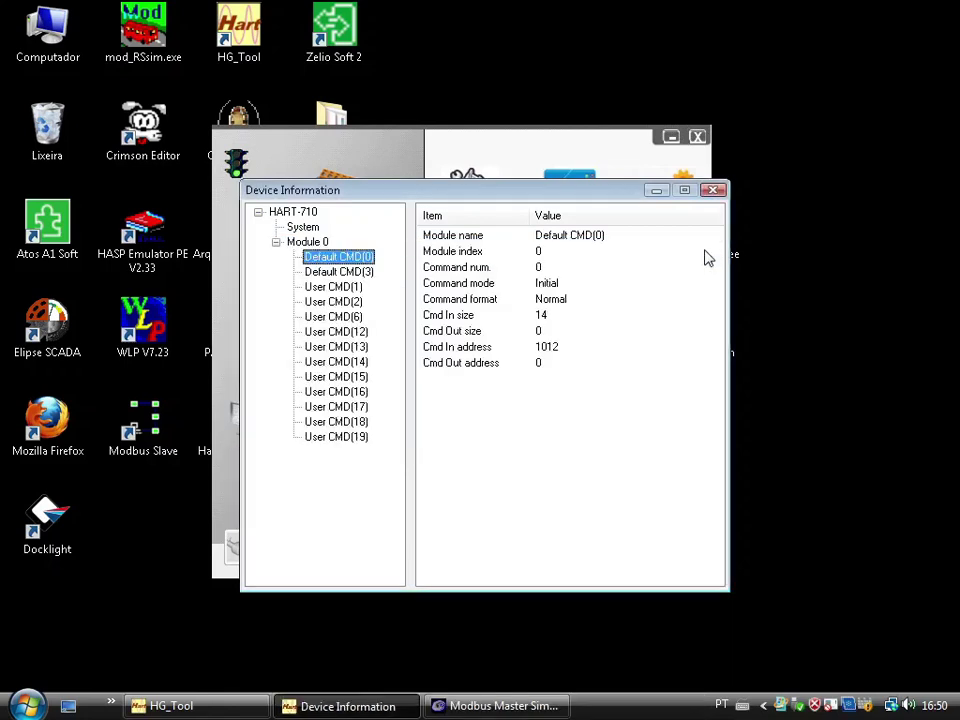
Open the basic operation of User CMD(1), monitor the primary variable with auto update, and close its data
{"action": "left_click", "coordinate": [350, 283]}
{"action": "key", "text": "Up"}
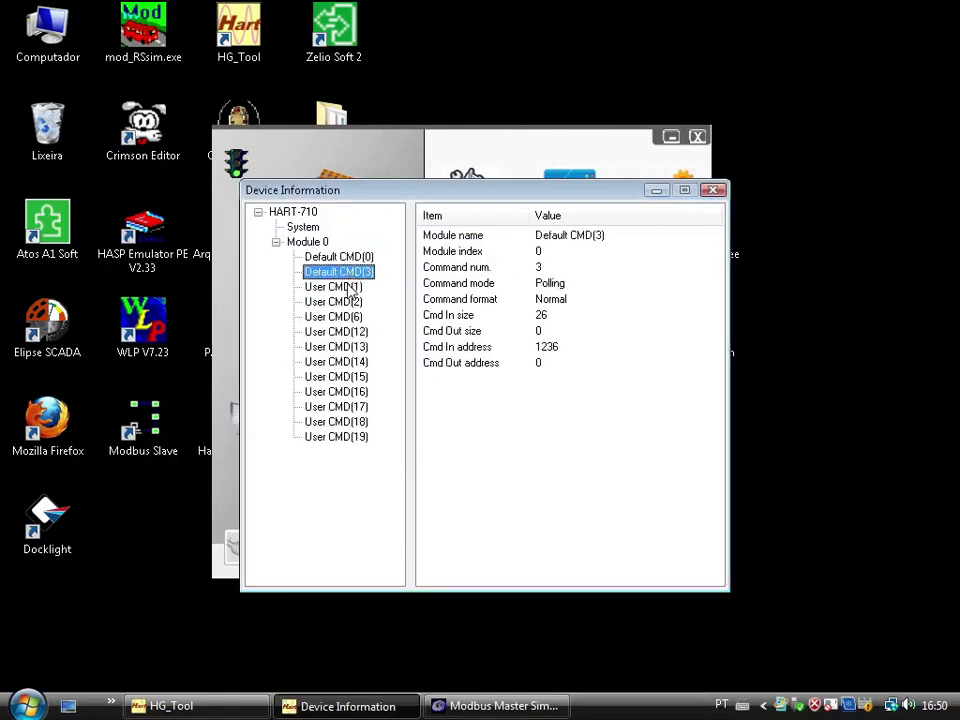
{"action": "left_click", "coordinate": [350, 287]}
{"action": "key", "text": "Up"}
{"action": "left_click", "coordinate": [350, 287]}
{"action": "right_click", "coordinate": [350, 289]}
{"action": "left_click", "coordinate": [362, 297]}
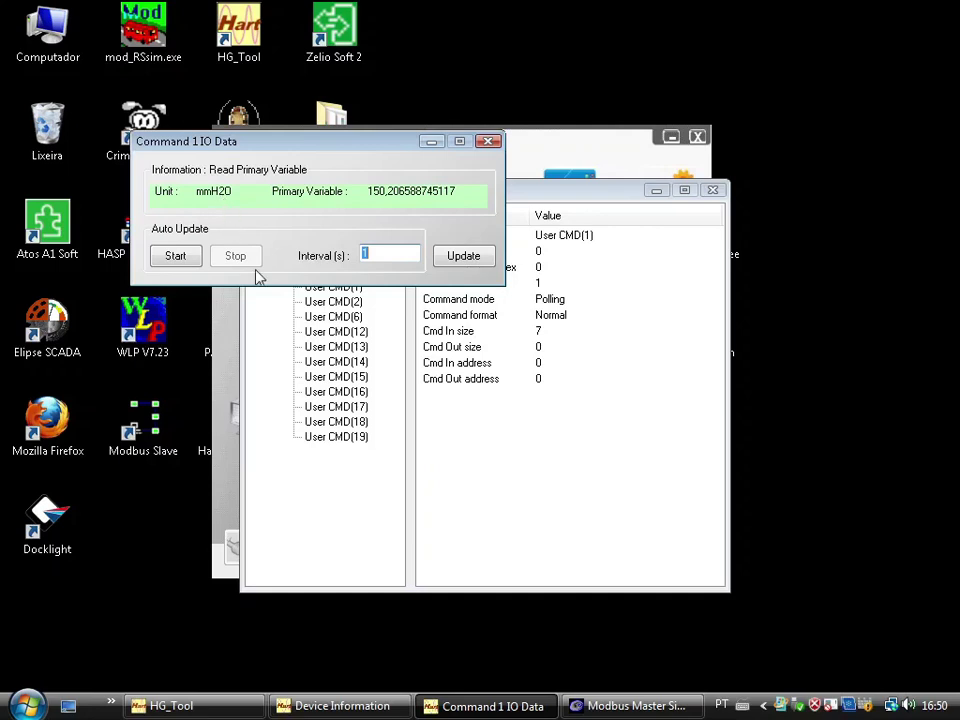
{"action": "left_click", "coordinate": [187, 262]}
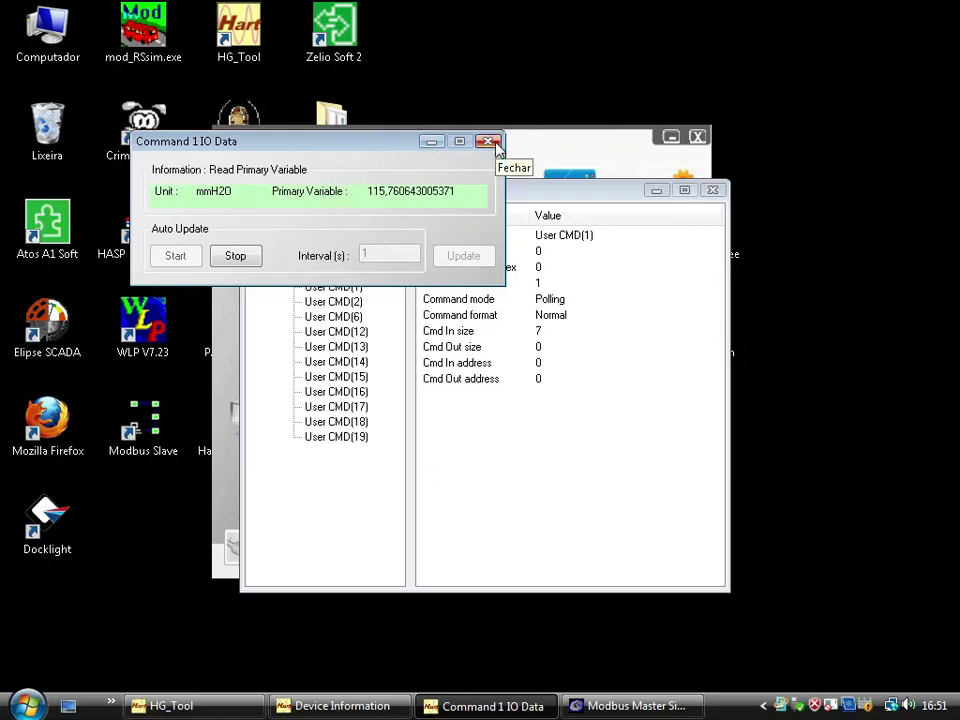
{"action": "left_click", "coordinate": [489, 141]}
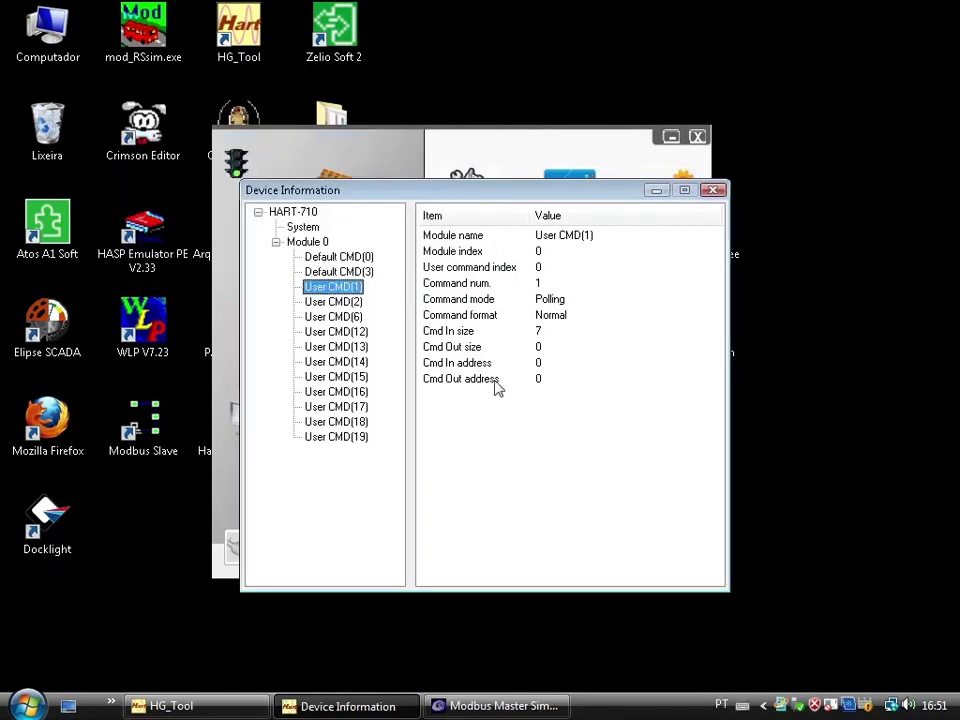
Examine the dynamic variables and PV current in the basic operation of Default CMD(3), closing it when done
{"action": "left_click", "coordinate": [345, 271]}
{"action": "right_click", "coordinate": [349, 273]}
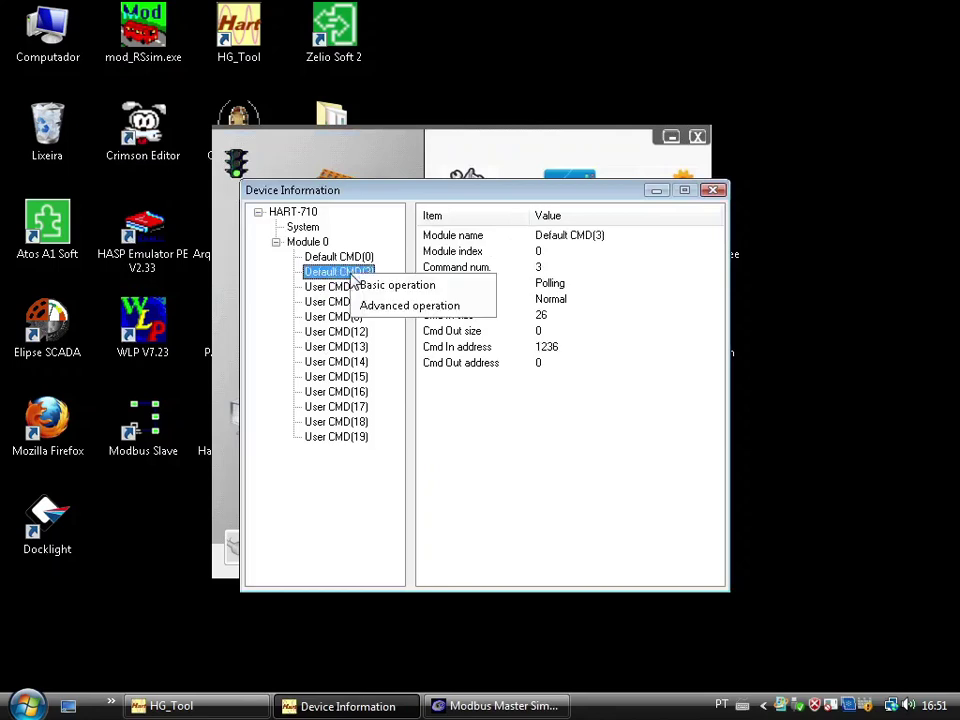
{"action": "left_click", "coordinate": [366, 286]}
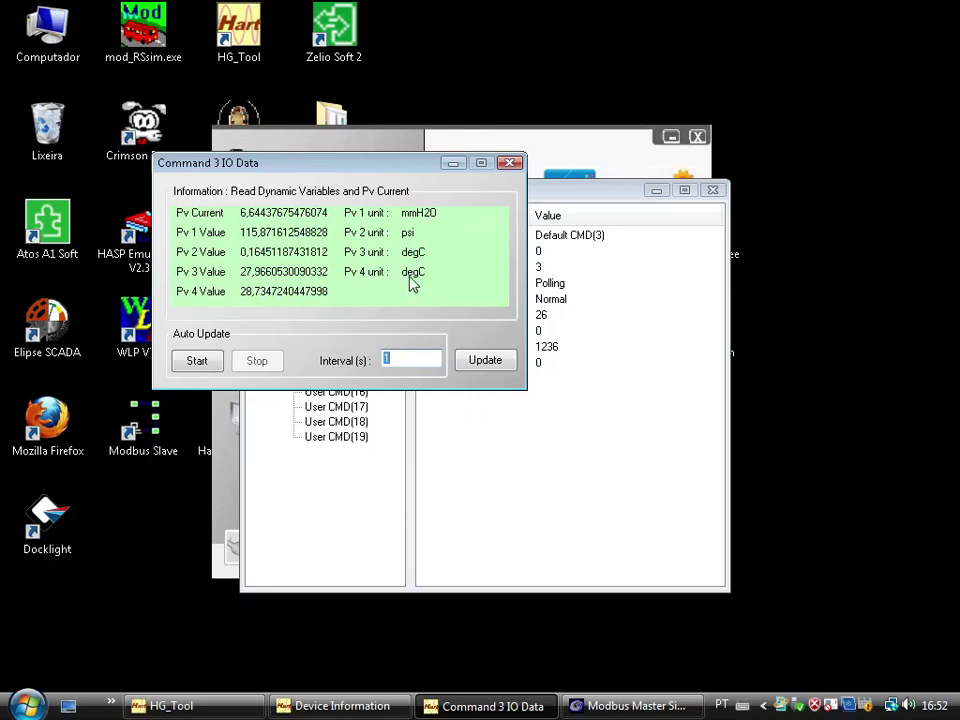
{"action": "left_click", "coordinate": [510, 163]}
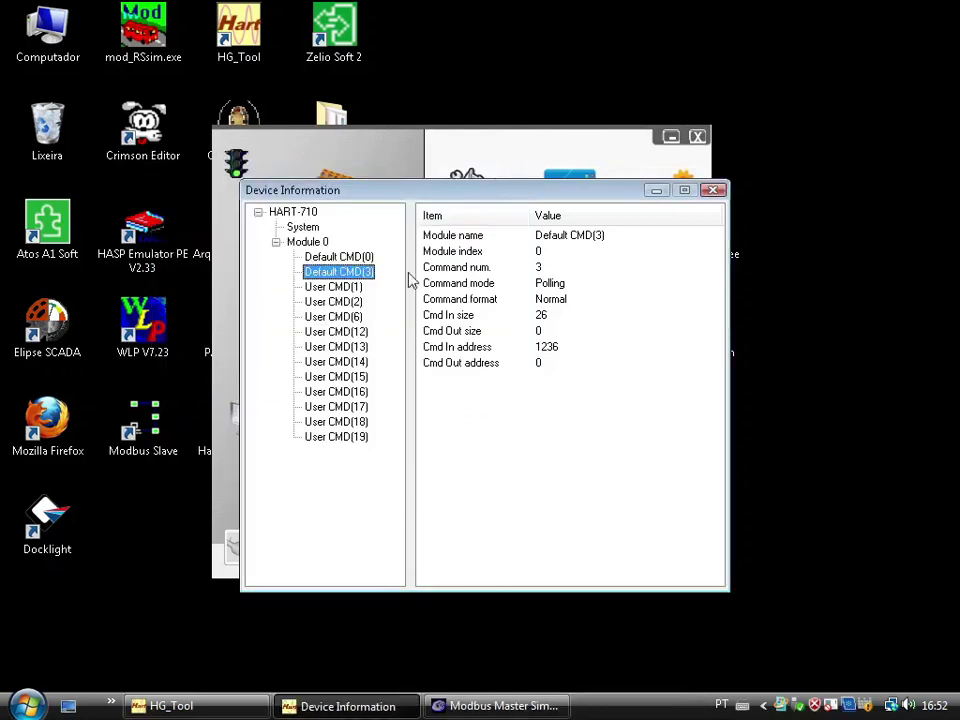
Examine the PV current and percentage of range in the basic operation of User CMD(2), closing it when done
{"action": "right_click", "coordinate": [357, 304]}
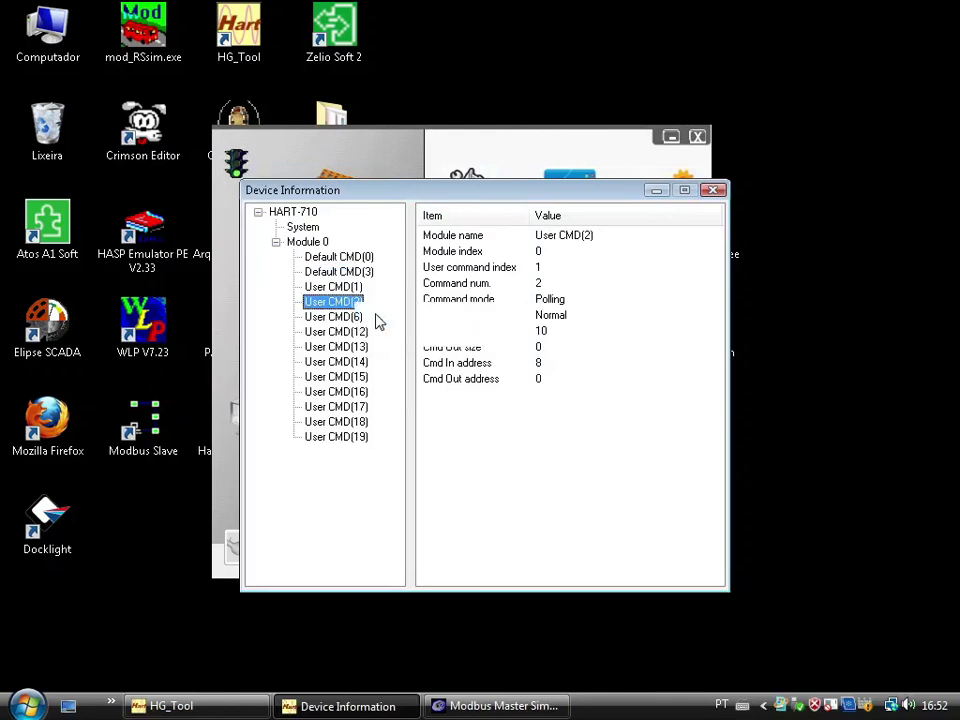
{"action": "left_click", "coordinate": [377, 316]}
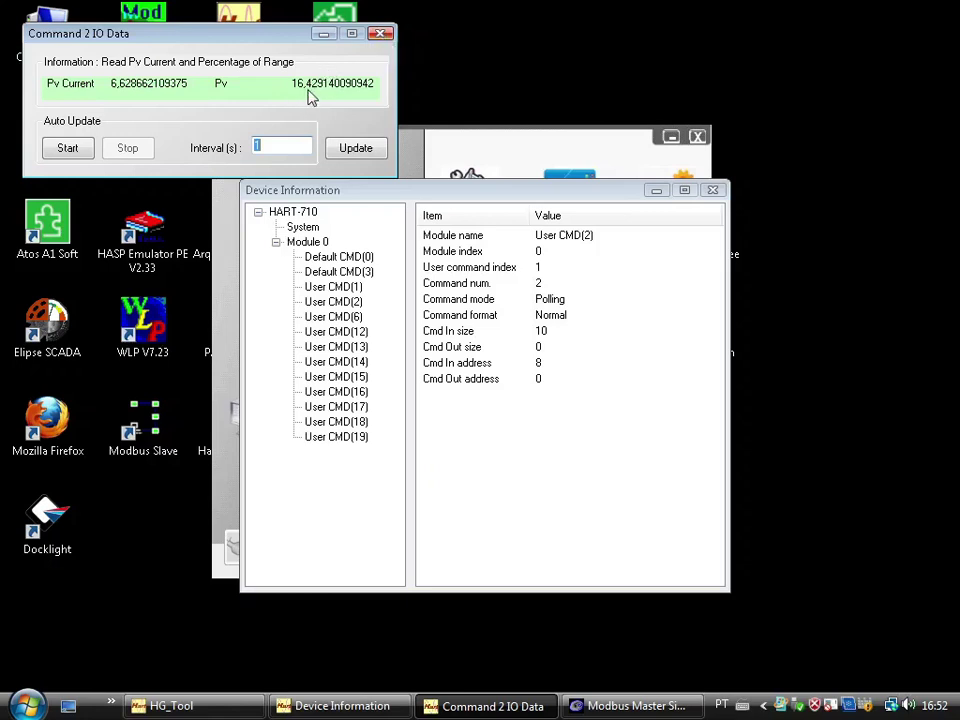
{"action": "left_click", "coordinate": [381, 34]}
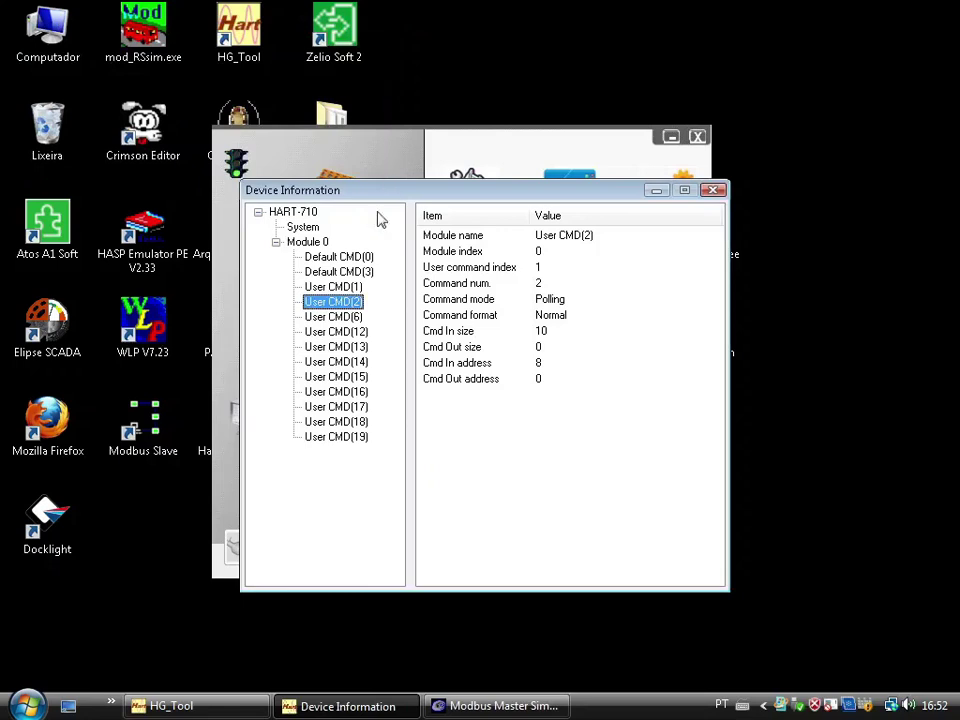
Inspect the polling address request in the basic operation of User CMD(6) and close it without sending
{"action": "left_click", "coordinate": [345, 318]}
{"action": "right_click", "coordinate": [348, 320]}
{"action": "left_click", "coordinate": [368, 329]}
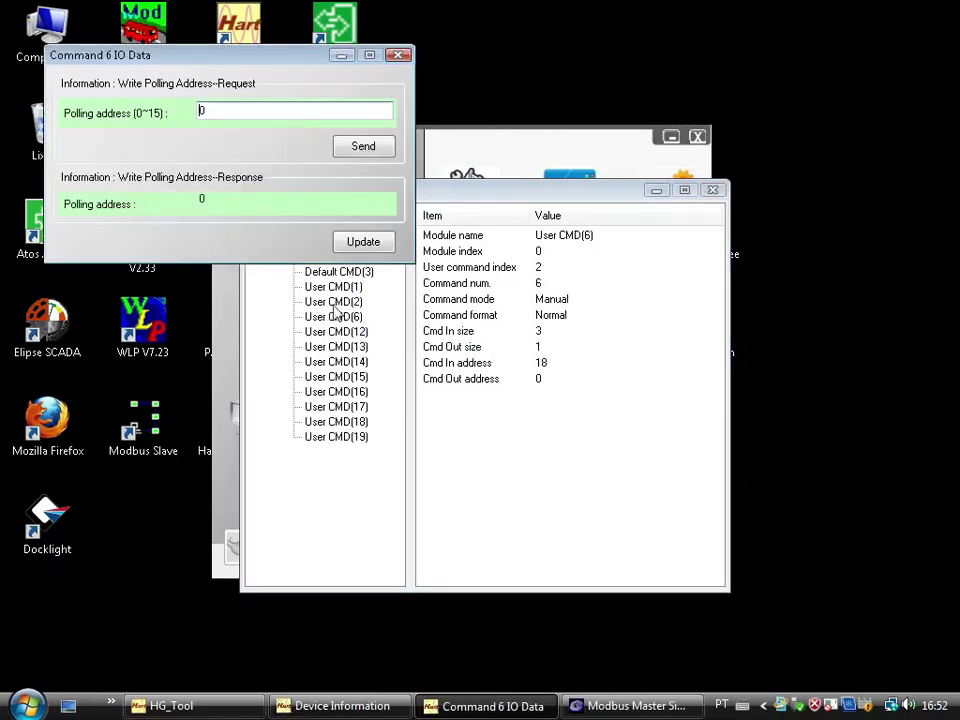
{"action": "double_click", "coordinate": [204, 111]}
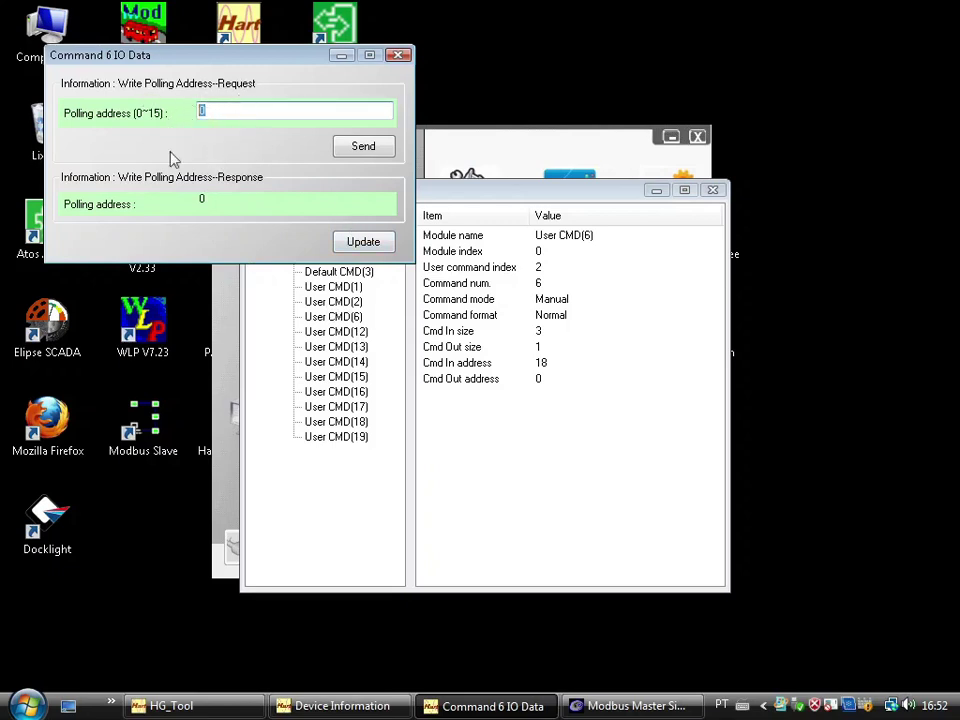
{"action": "left_click", "coordinate": [397, 55]}
Read the transmitter's stored message in the basic operation of User CMD(12) and close it
{"action": "right_click", "coordinate": [366, 334]}
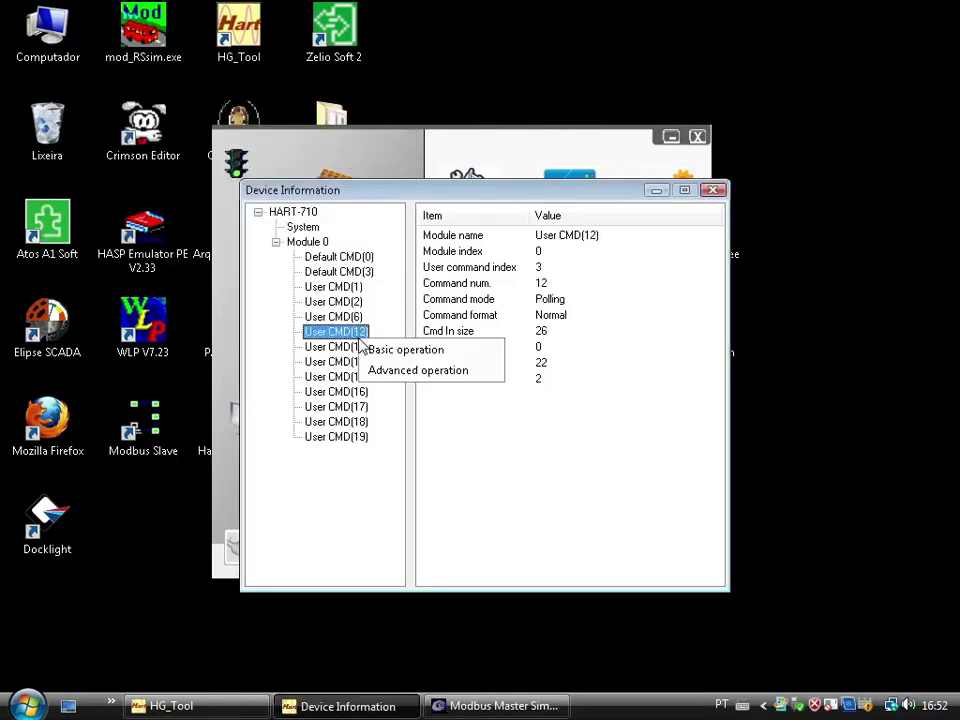
{"action": "left_click", "coordinate": [398, 347]}
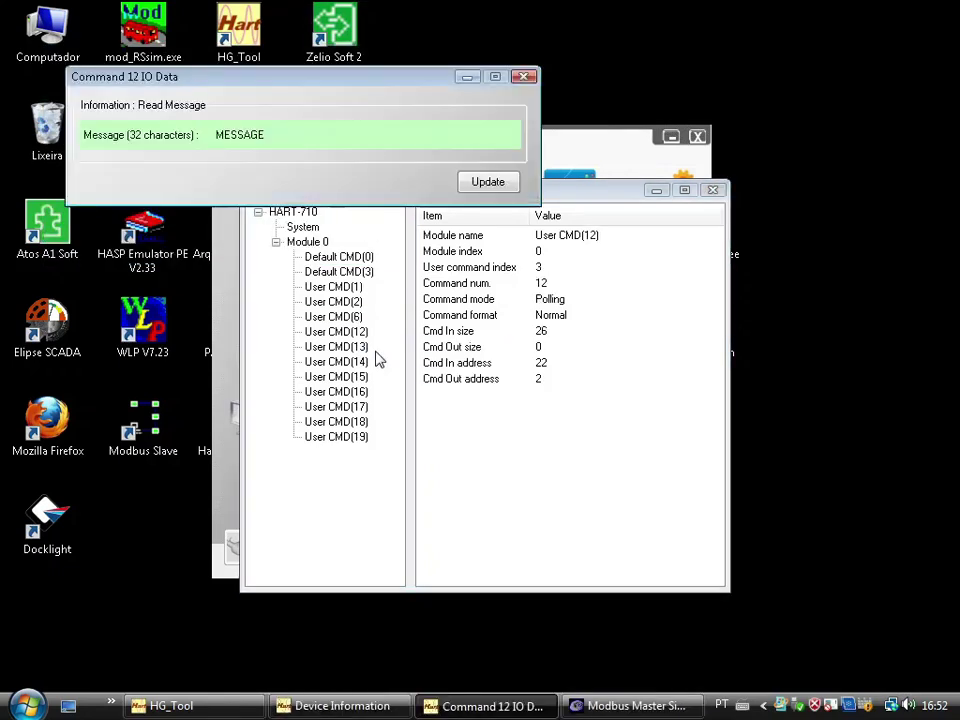
{"action": "left_click", "coordinate": [524, 76]}
Open the advanced operation of Default CMD(0) to examine its raw output and input bytes
{"action": "left_click", "coordinate": [336, 257]}
{"action": "right_click", "coordinate": [336, 257]}
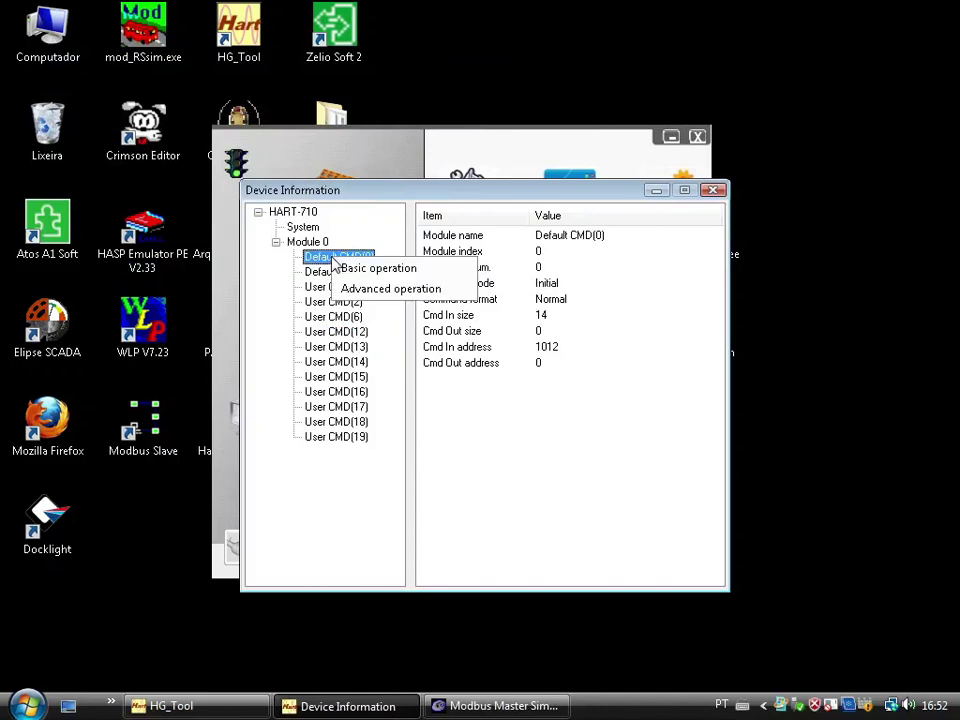
{"action": "left_click", "coordinate": [360, 289]}
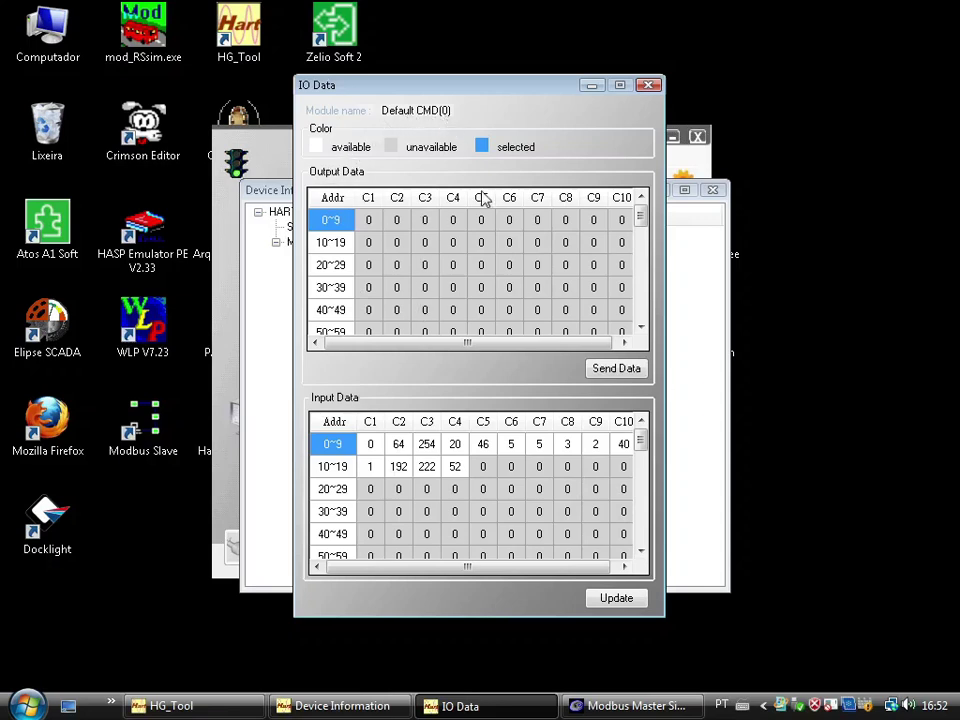
{"action": "left_click", "coordinate": [626, 369]}
Switch to hrt-710_usermanual_en_v1.23.pdf in Acrobat Reader and look up the Modbus addresses for Module 0's Default CMD(0) input data
{"action": "left_click_drag", "start_coordinate": [0, 80], "coordinate": [288, 86]}
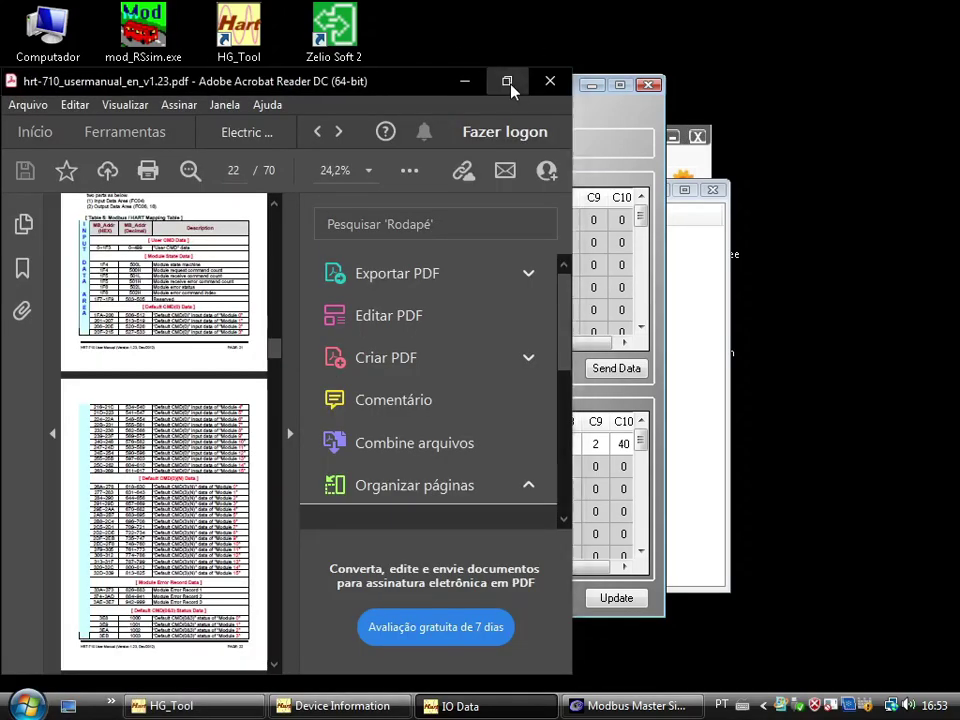
{"action": "left_click", "coordinate": [508, 82]}
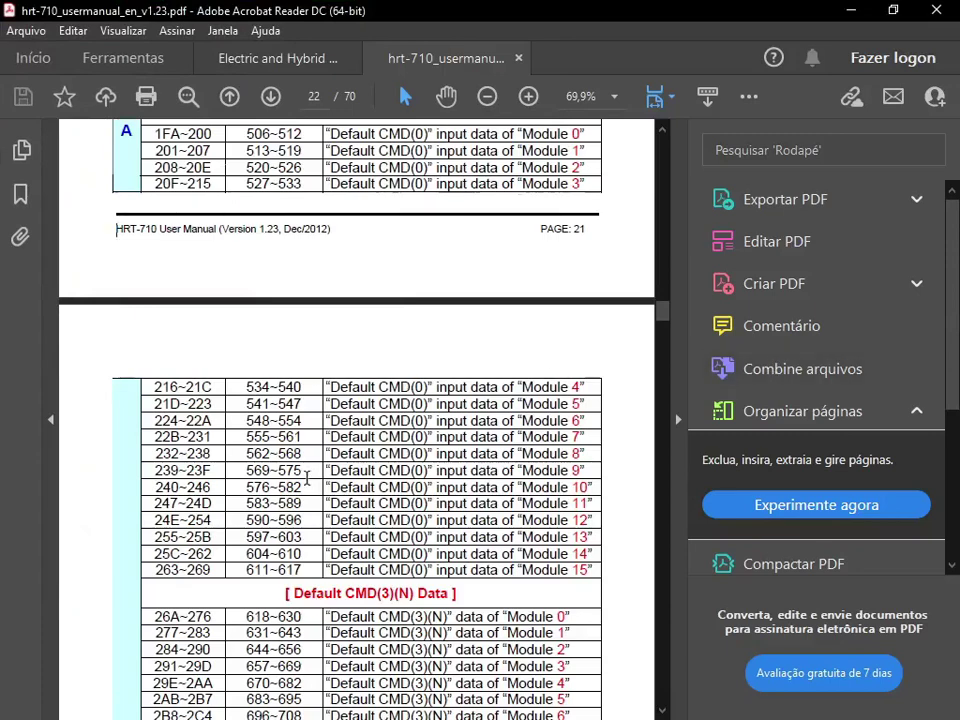
{"action": "scroll", "coordinate": [307, 477], "scroll_direction": "up", "scroll_amount": 1}
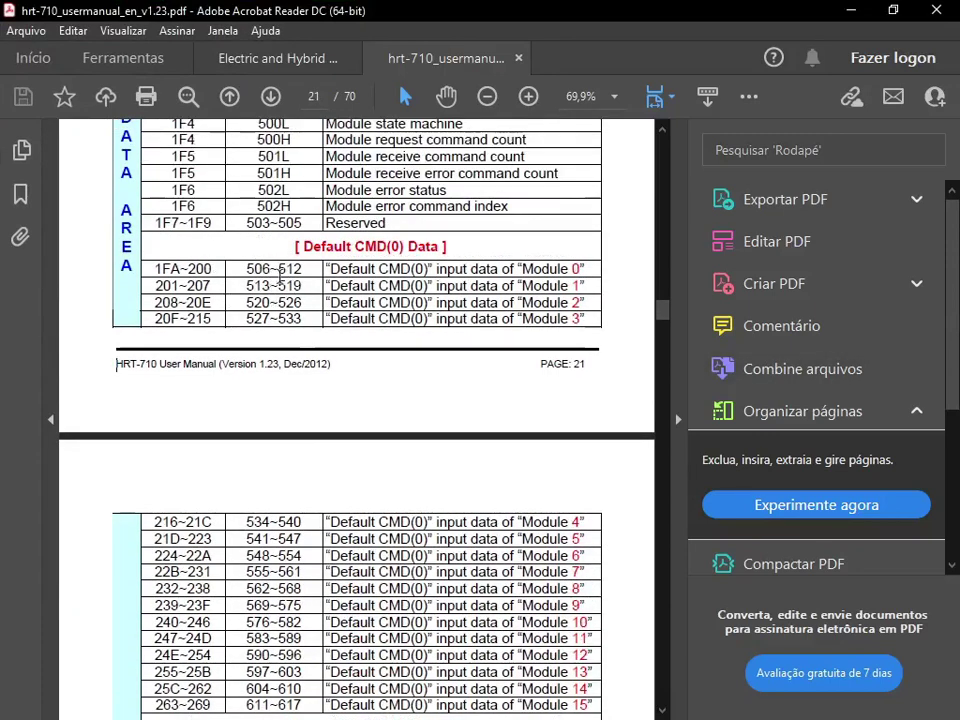
{"action": "left_click_drag", "start_coordinate": [243, 275], "coordinate": [212, 287]}
{"action": "left_click", "coordinate": [245, 275]}
{"action": "left_click", "coordinate": [314, 282]}
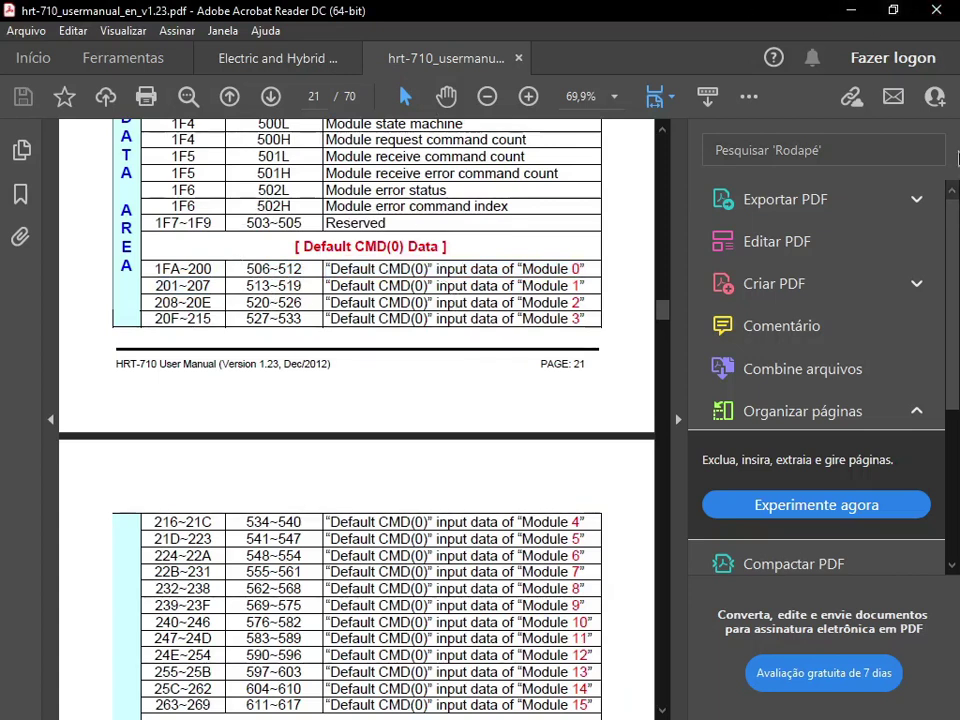
{"action": "left_click", "coordinate": [852, 11]}
Close the IO data and device information windows and disconnect from the HART gateway
{"action": "left_click", "coordinate": [647, 86]}
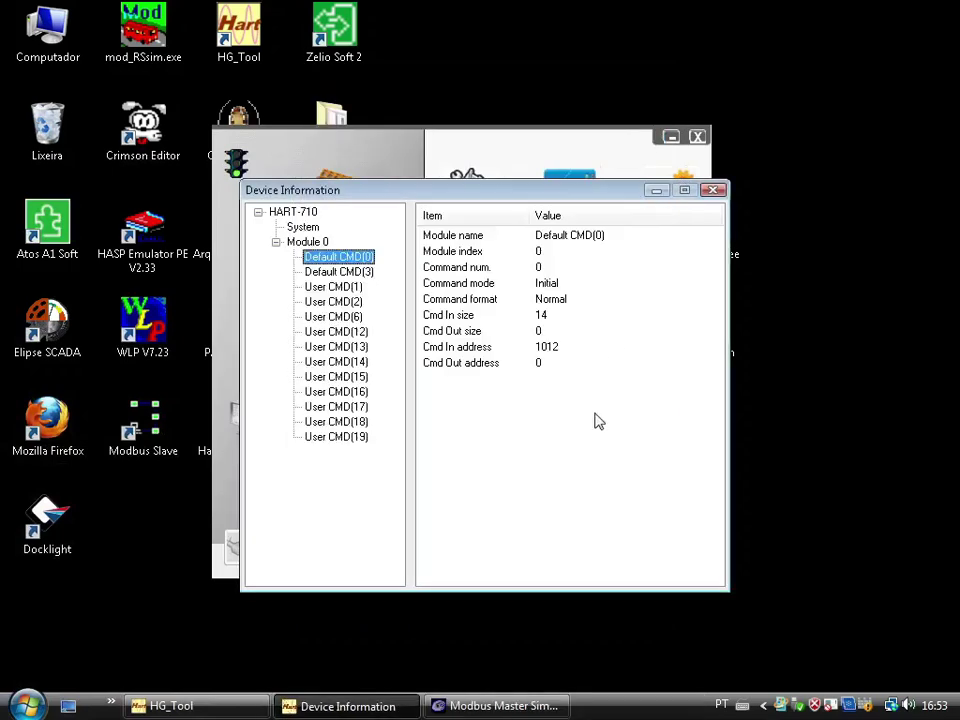
{"action": "left_click", "coordinate": [714, 190]}
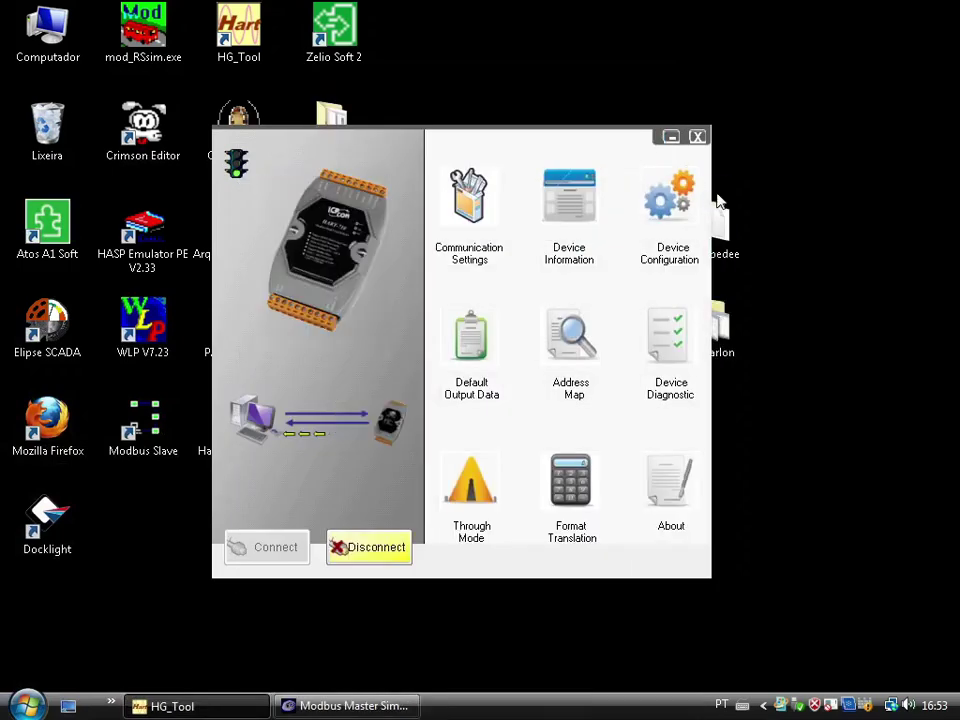
{"action": "left_click", "coordinate": [366, 547]}
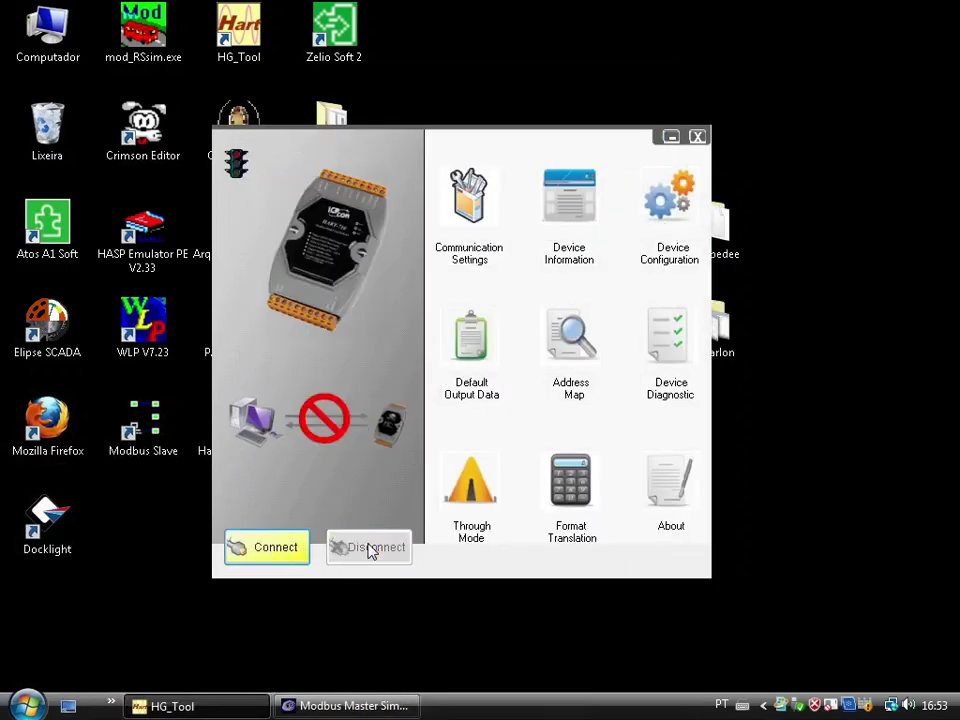
Minimize HG_Tool, switch to Radzio! Modbus Master Simulator and open its connection settings
{"action": "left_click", "coordinate": [671, 137]}
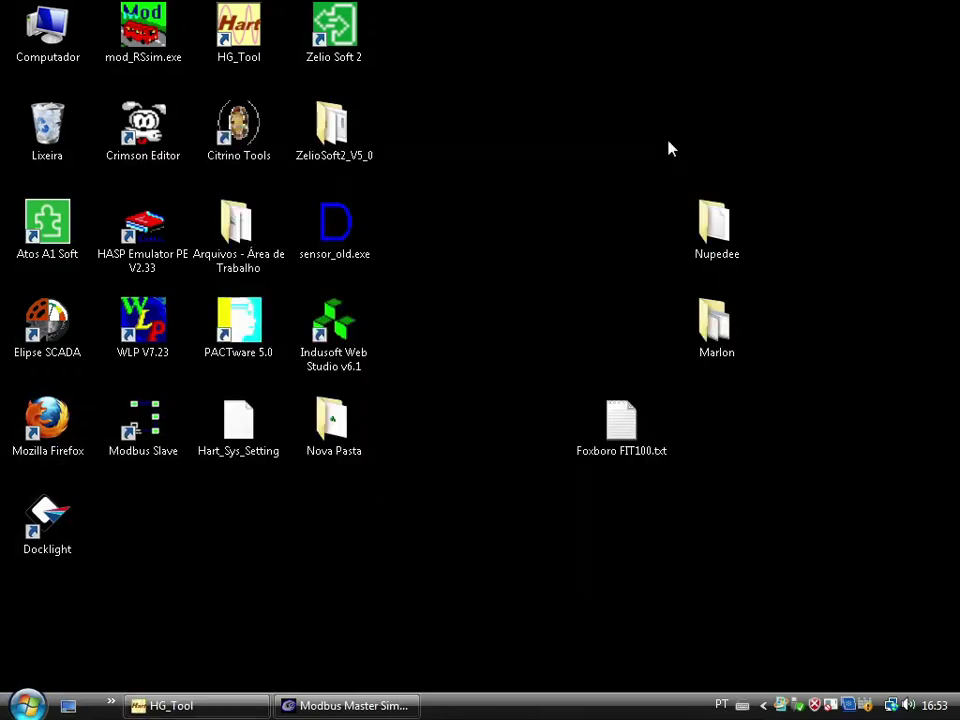
{"action": "left_click", "coordinate": [343, 706]}
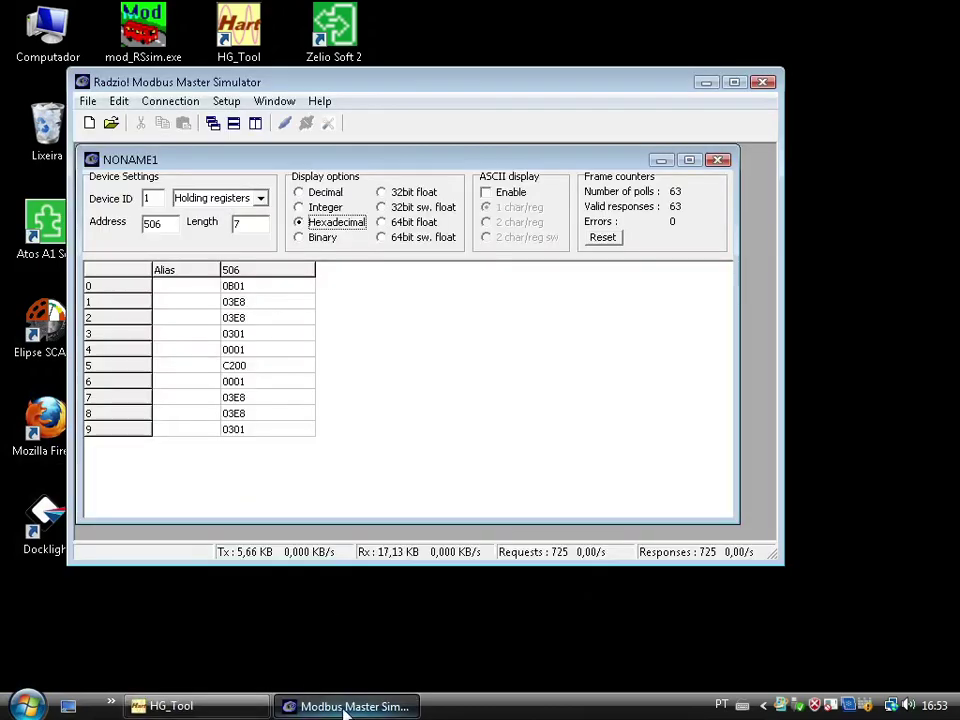
{"action": "left_click", "coordinate": [308, 124]}
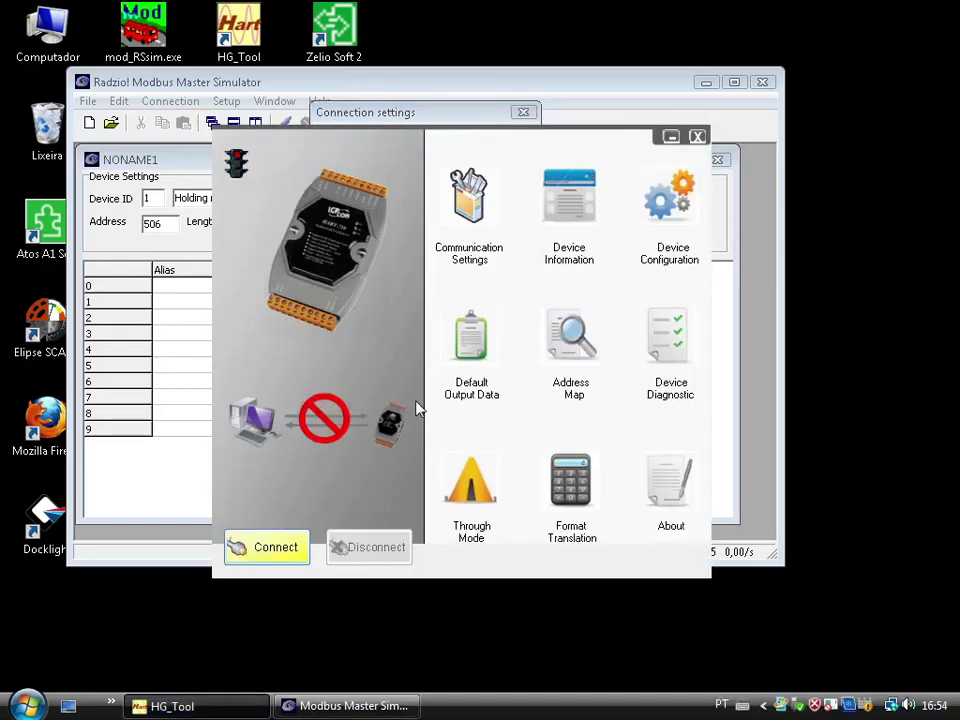
Check the gateway's COM port settings in HG_Tool for comparison, cancel without changes and minimize HG_Tool
{"action": "left_click", "coordinate": [490, 205]}
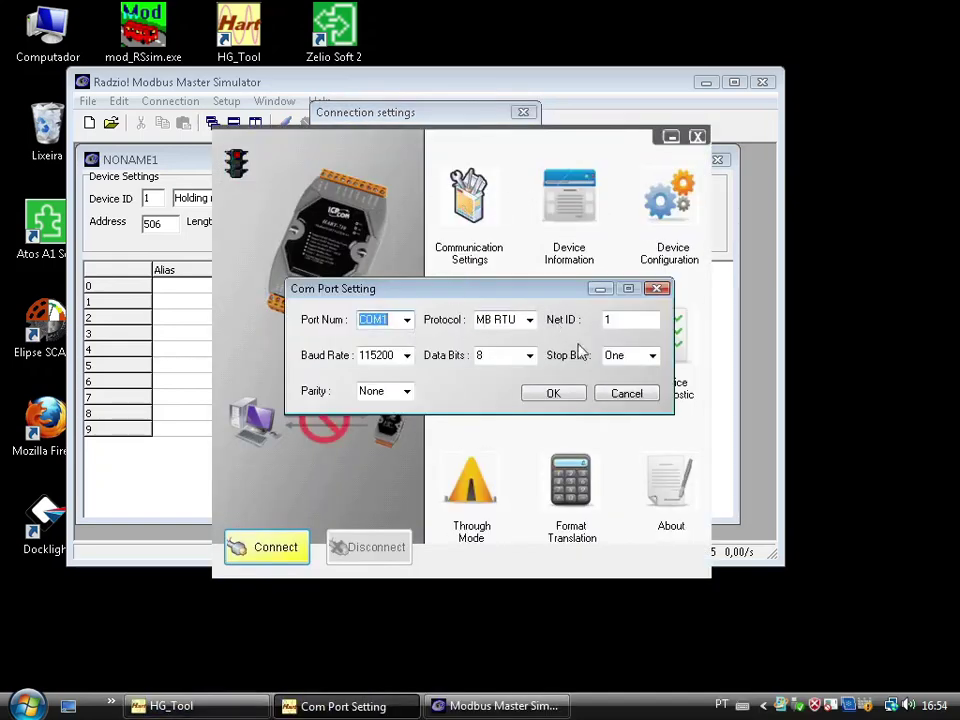
{"action": "left_click", "coordinate": [645, 397]}
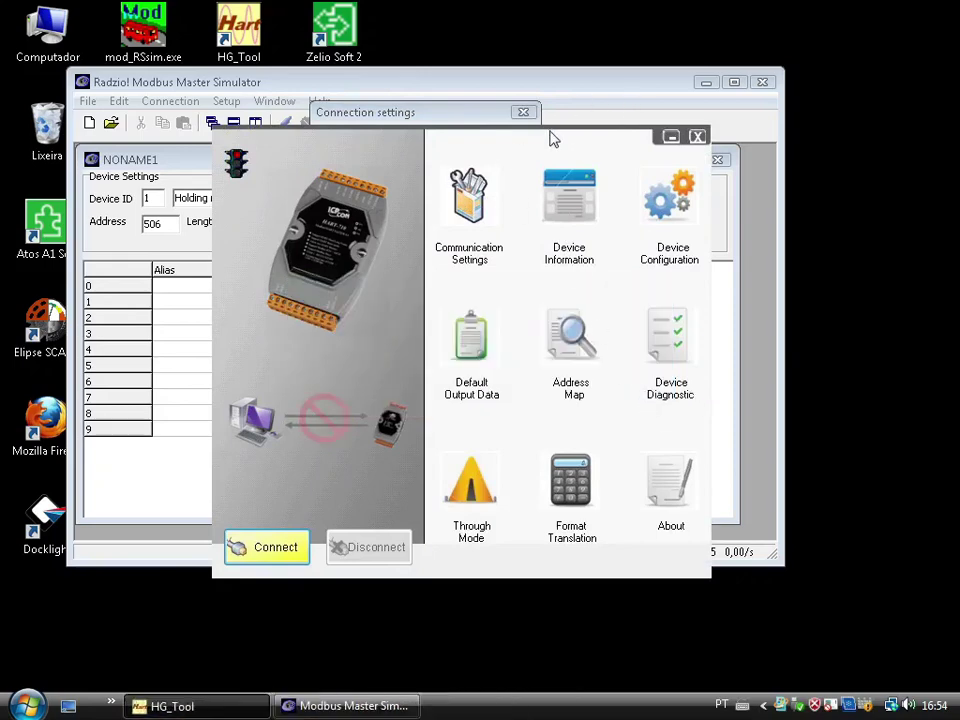
{"action": "left_click", "coordinate": [670, 136]}
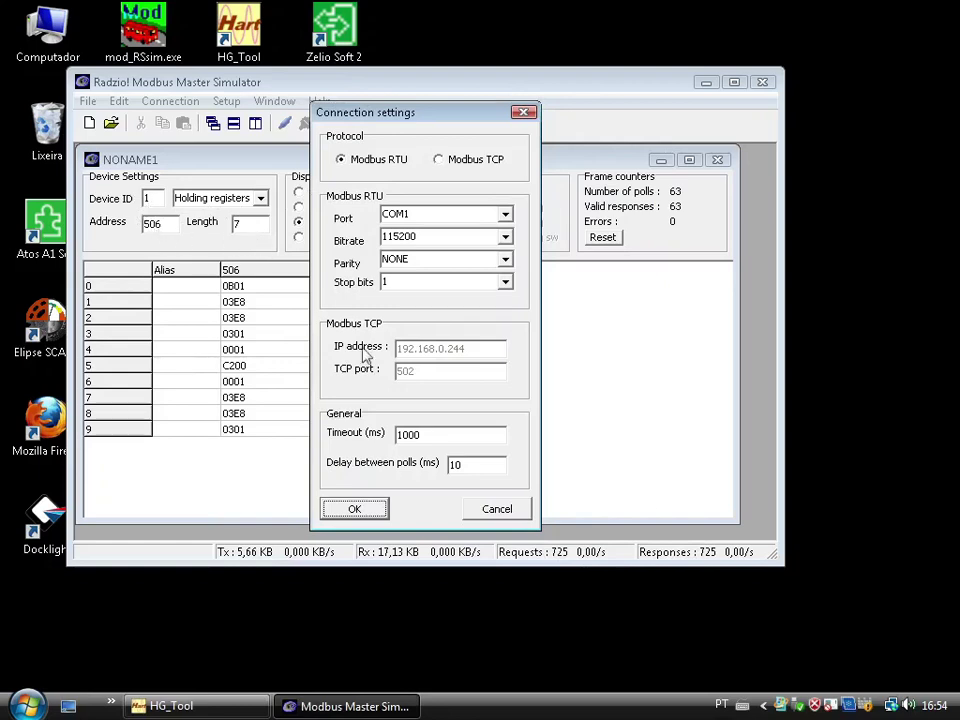
Connect to the gateway over Modbus RTU on COM1 at 115200, no parity, 1 stop bit, and reset the frame counters
{"action": "left_click", "coordinate": [378, 517]}
{"action": "left_click", "coordinate": [285, 123]}
{"action": "left_click", "coordinate": [604, 239]}
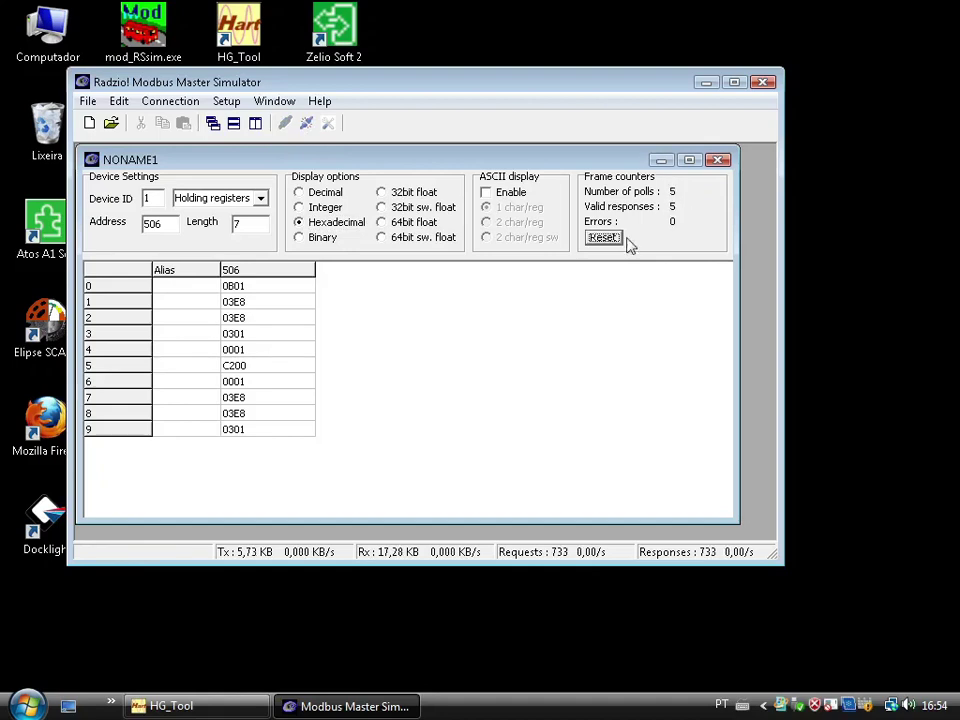
Step through the hexadecimal holding register values in rows 0 to 6, starting at address 506
{"action": "left_click", "coordinate": [244, 289]}
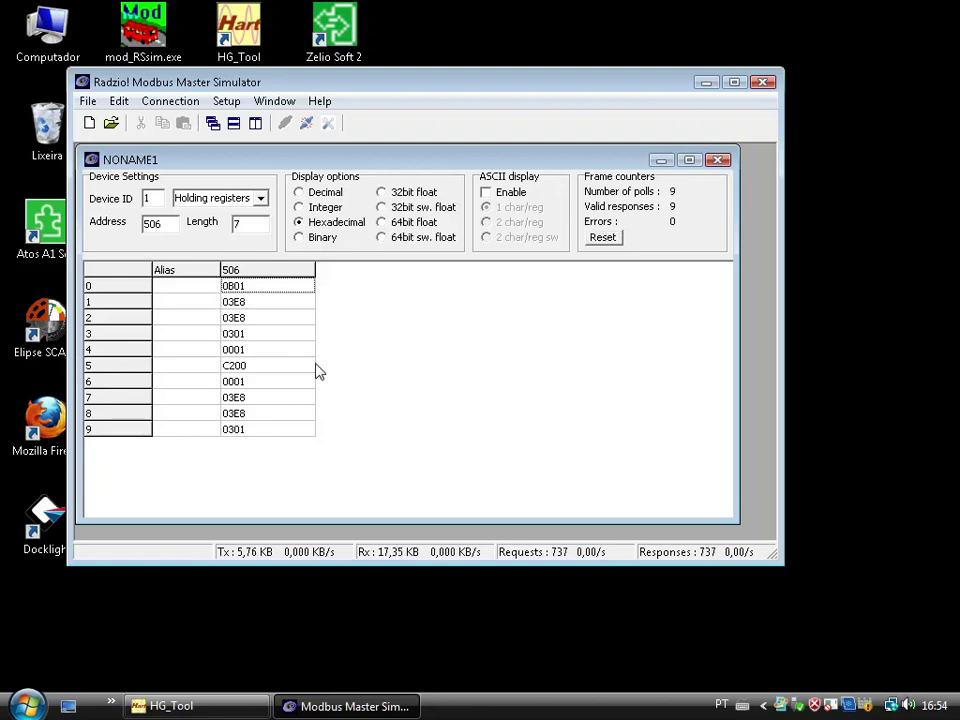
{"action": "key", "text": "Down"}
{"action": "key", "text": "Down"}
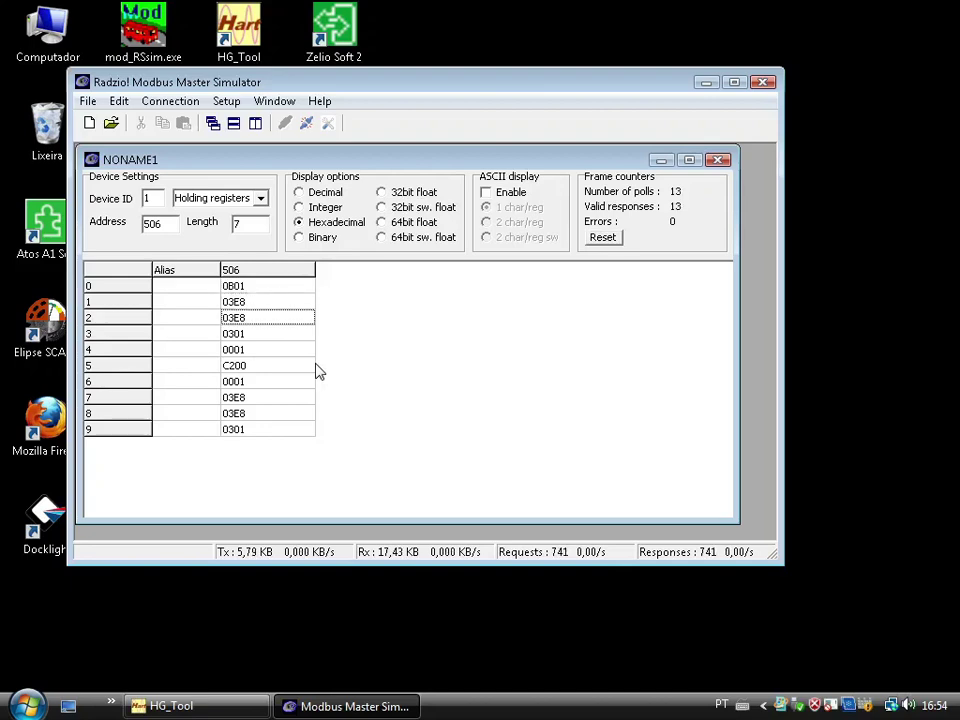
{"action": "key", "text": "Down"}
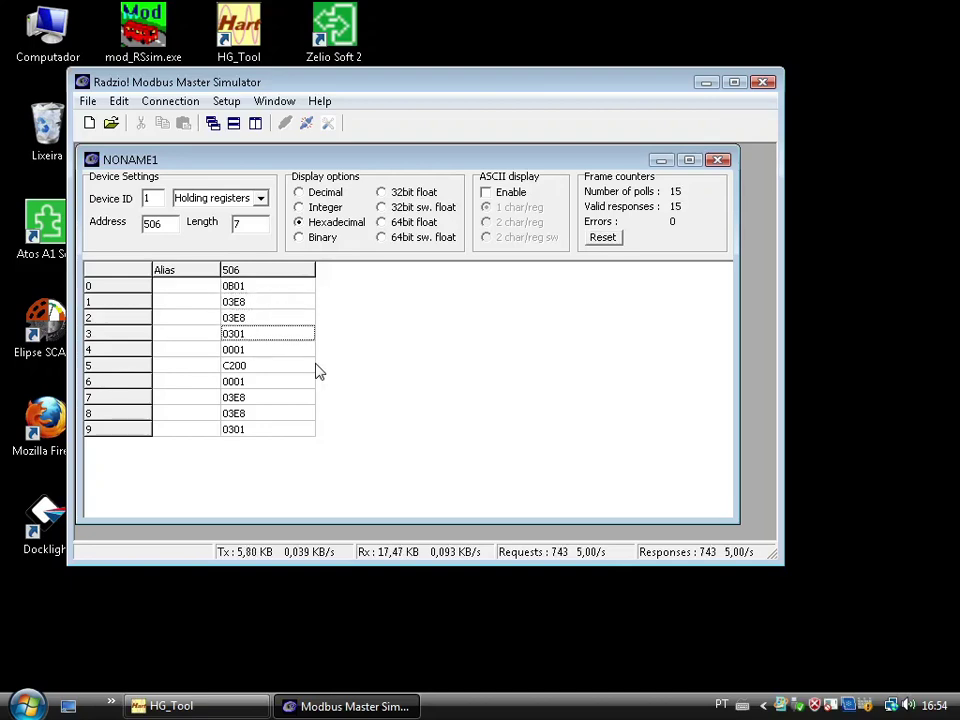
{"action": "key", "text": "Down"}
{"action": "key", "text": "Down"}
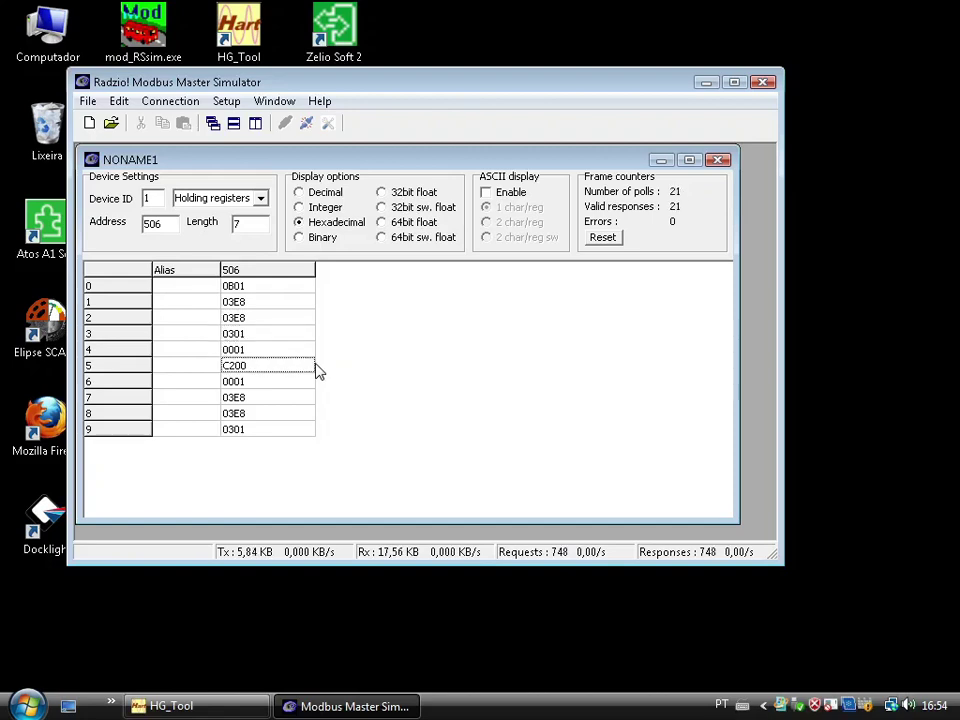
{"action": "key", "text": "Down"}
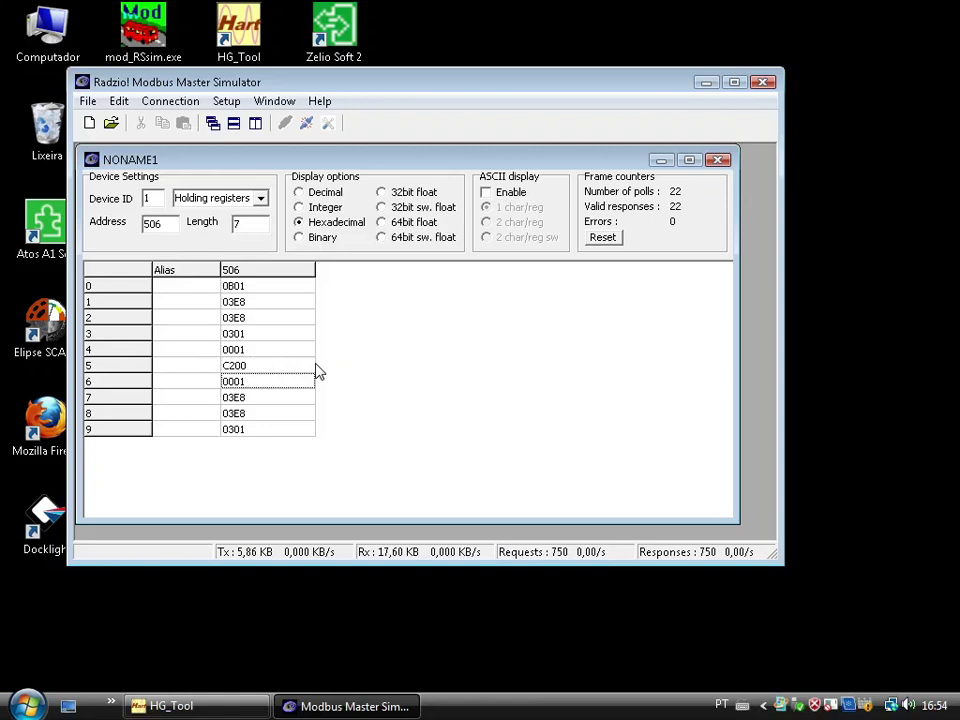